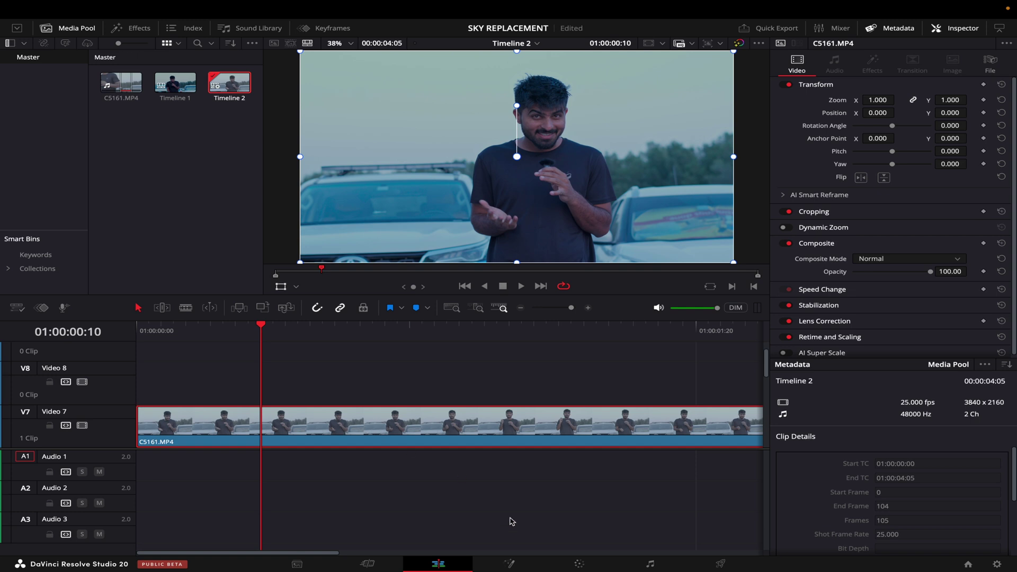
- On the Color page, add serial node 02 and key the hazy sky with a 3D qualifier stroke
left_click(578, 564)
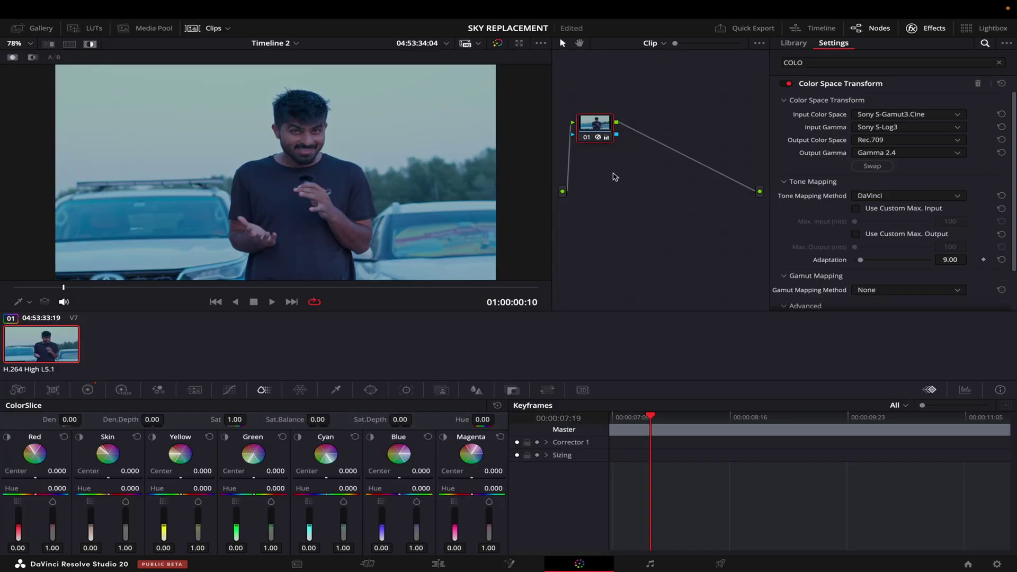
key("alt+s")
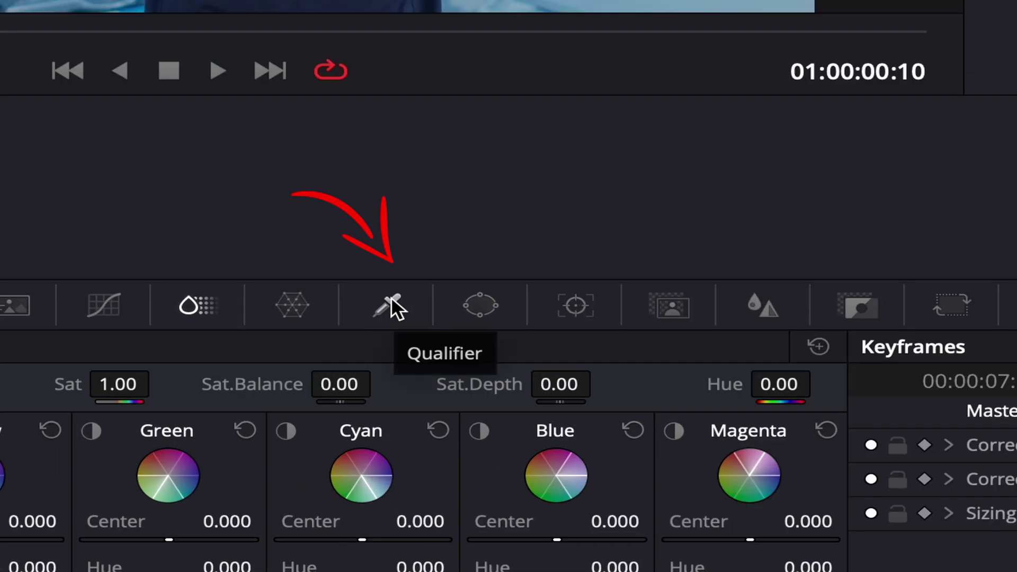
left_click(337, 388)
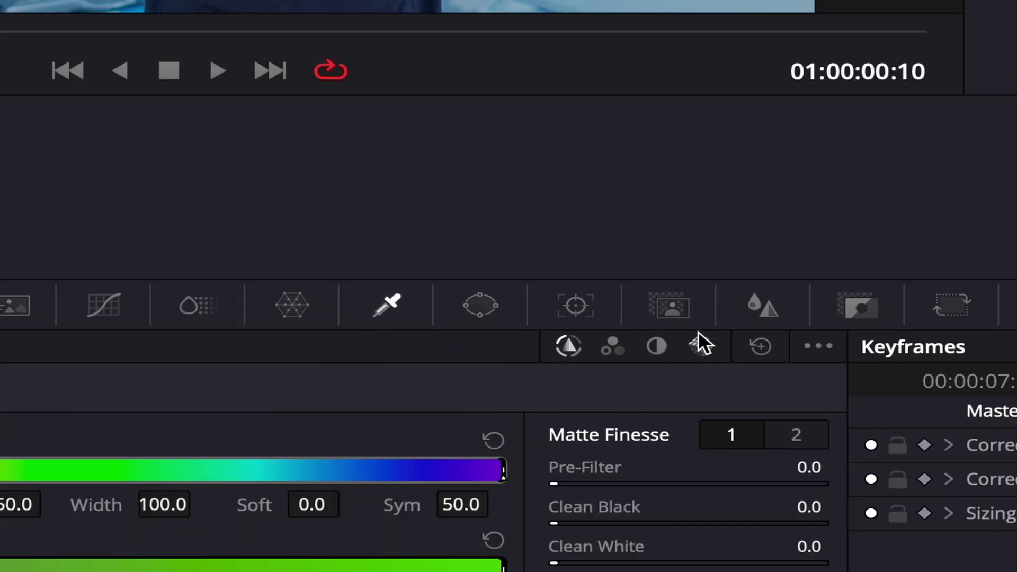
left_click(703, 347)
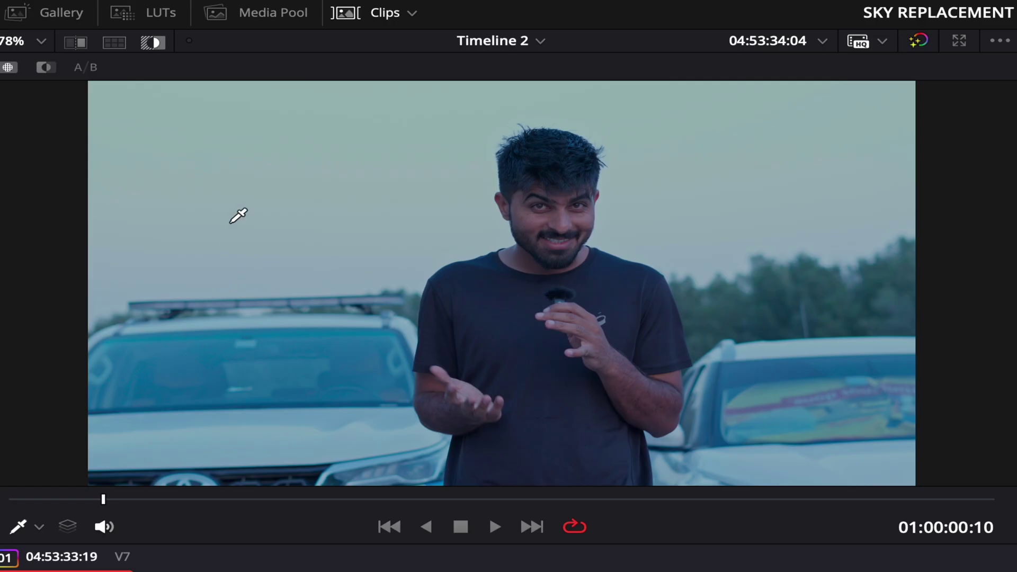
mouse_move(209, 250)
left_mouse_down()
mouse_move(245, 201)
mouse_move(309, 155)
mouse_move(475, 95)
mouse_move(667, 122)
mouse_move(742, 194)
left_mouse_up()
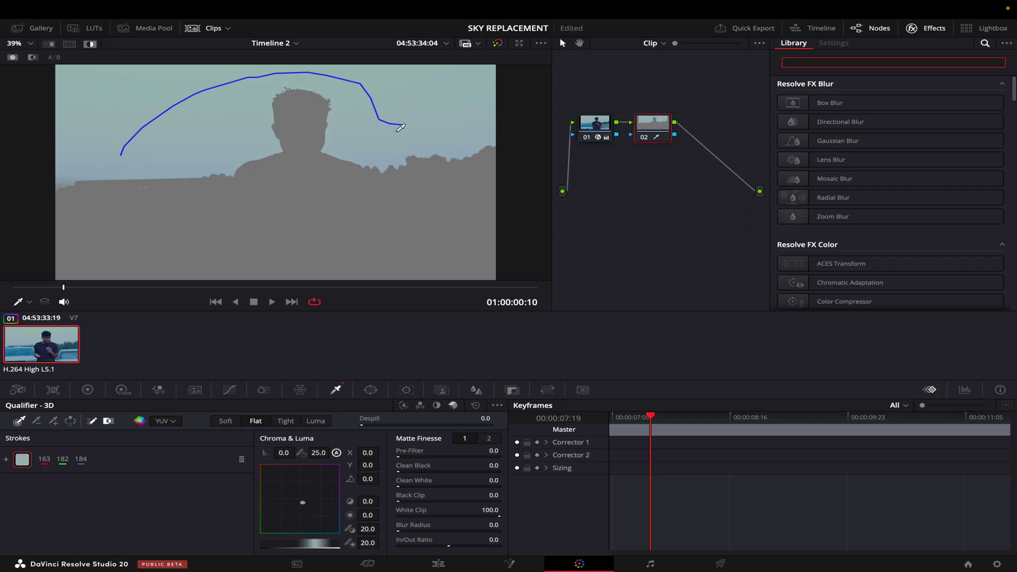
- Add the Sky Replacement effect as node 03 and feed node 02's key output into its key input
left_click(788, 62)
type("SKY")
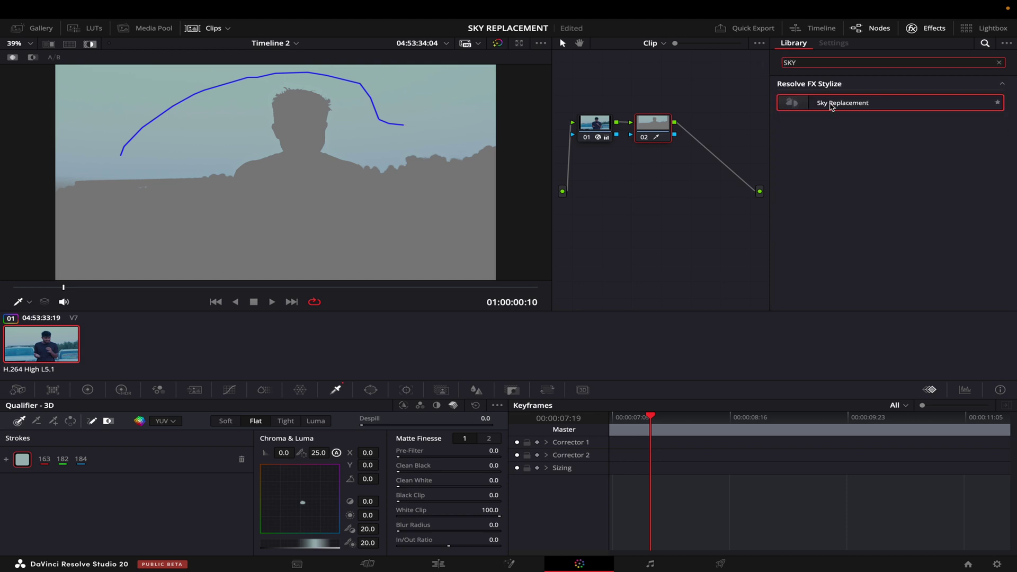
left_click_drag(830, 106, 695, 142)
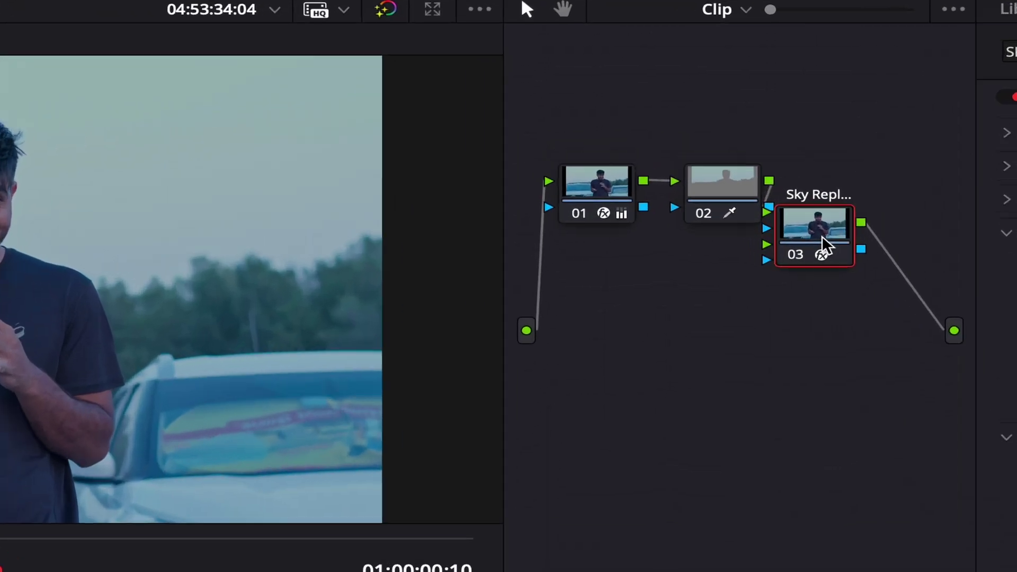
left_click_drag(698, 146, 726, 128)
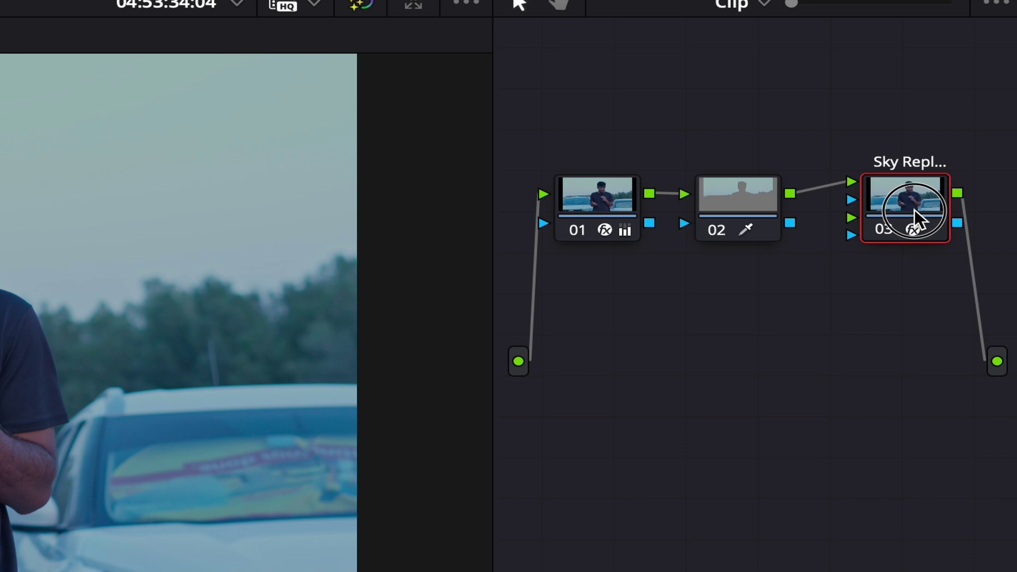
left_click(791, 224)
left_click_drag(790, 224, 850, 200)
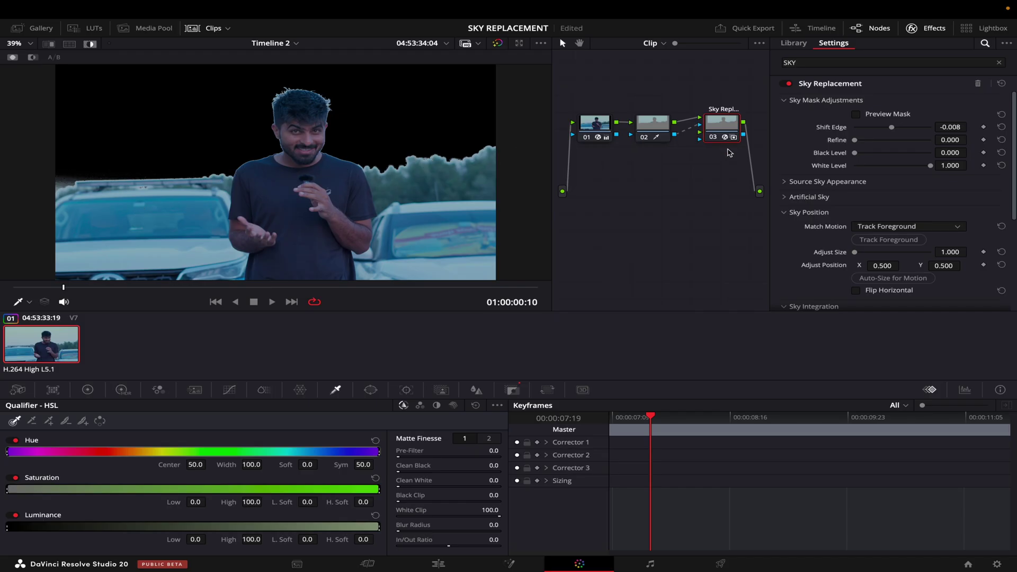
- Enable Artificial Sky and set Sky Opacity to 0.907
left_click(785, 198)
scroll(846, 214, "down", 3)
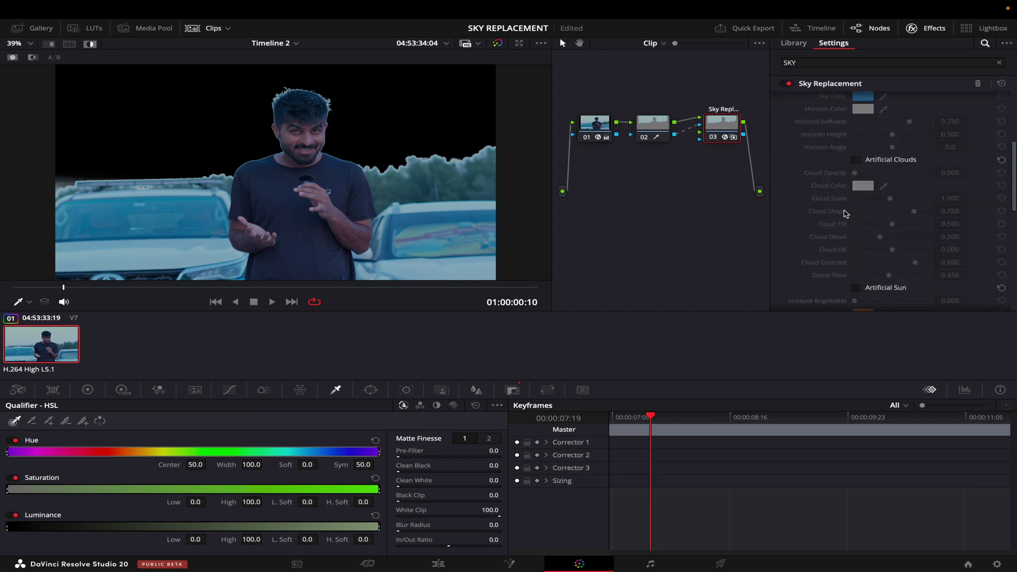
scroll(865, 136, "up", 3)
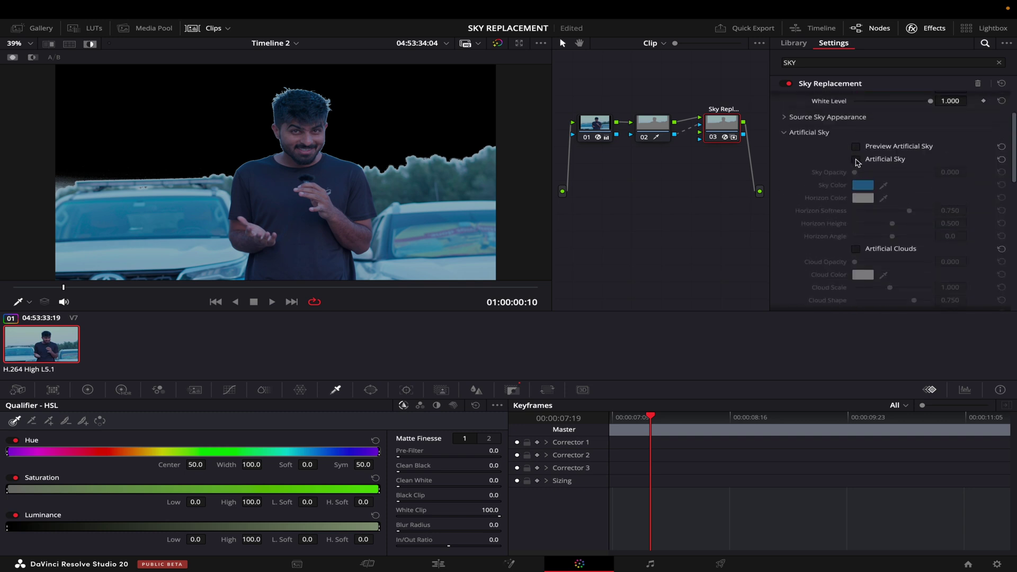
left_click(855, 159)
left_click_drag(854, 173, 890, 173)
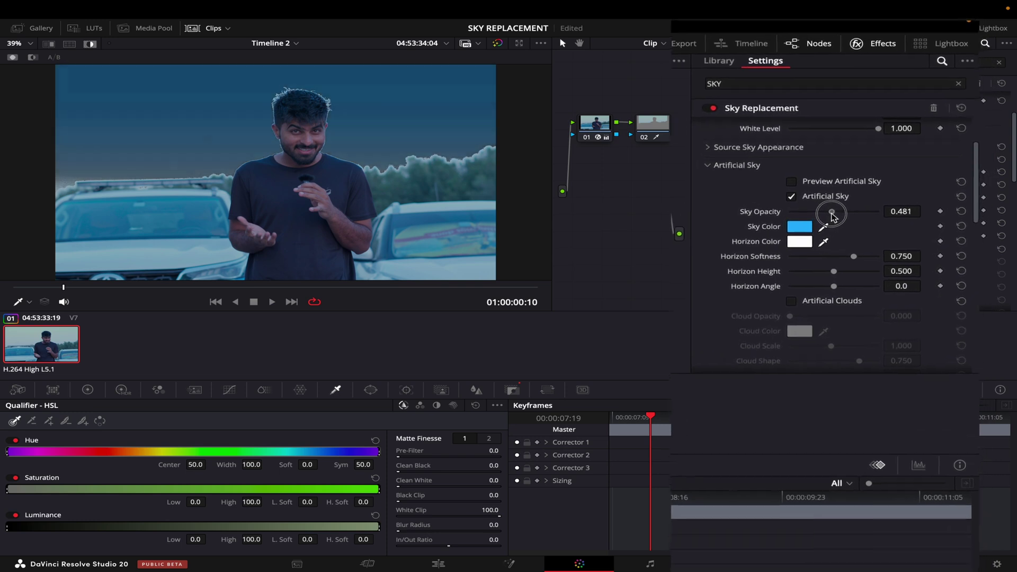
left_click_drag(831, 214, 874, 213)
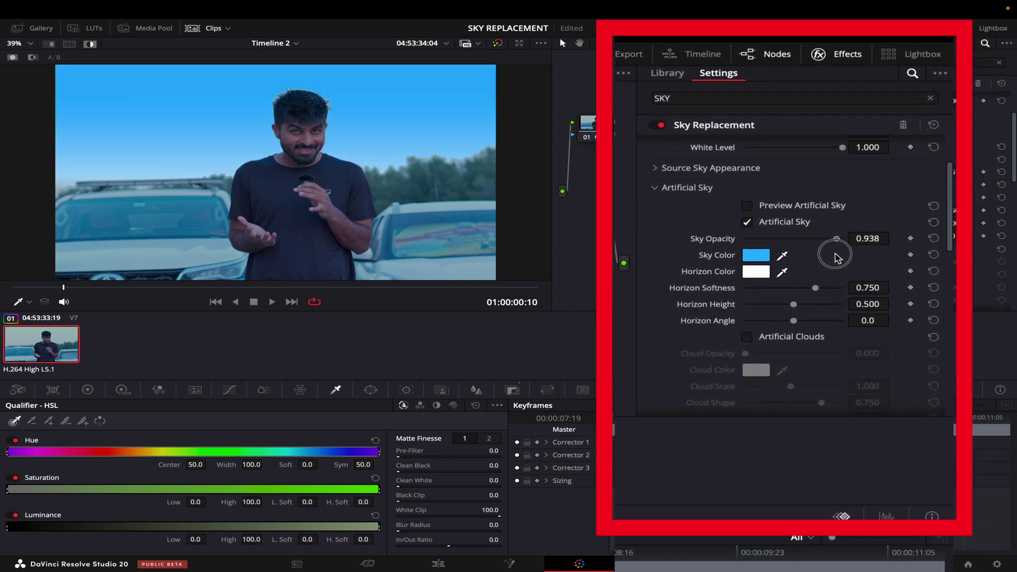
left_click_drag(835, 258, 833, 260)
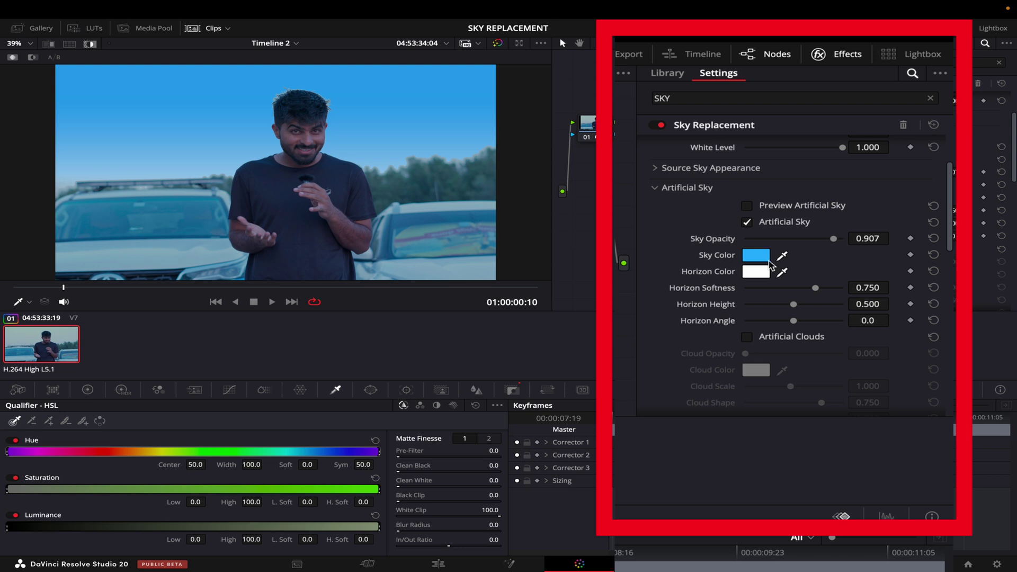
- Set the Sky Color to light cyan
left_click(757, 259)
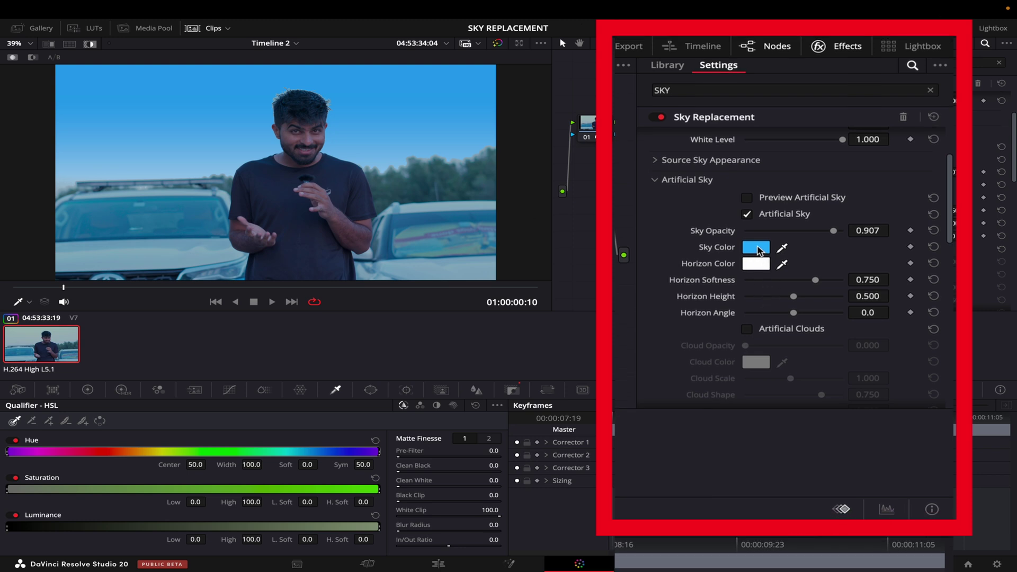
left_click(802, 422)
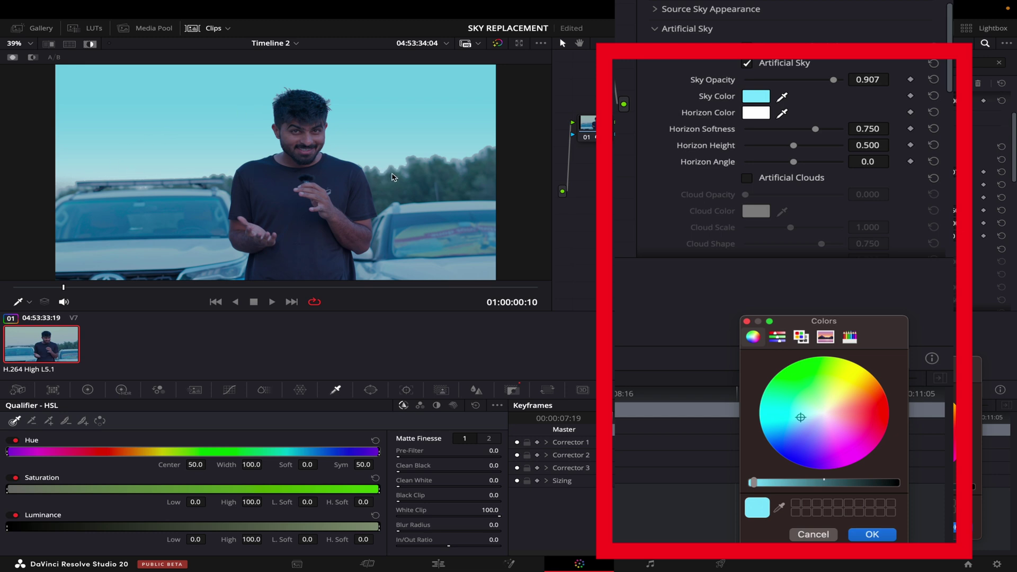
key("Return")
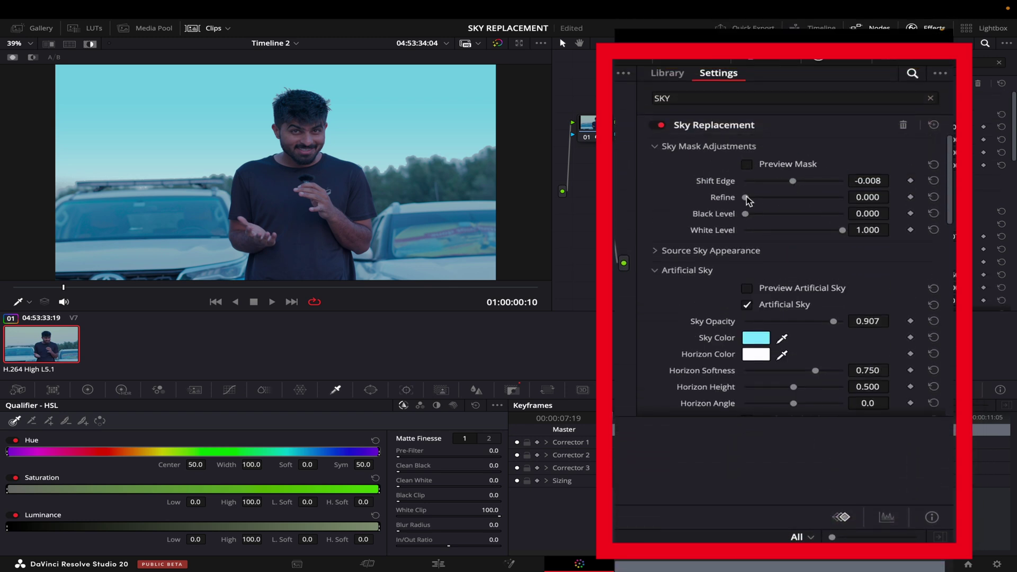
- Raise the Sky Mask Refine slider to 0.636, with Shift Edge at -0.008
left_click_drag(745, 197, 809, 211)
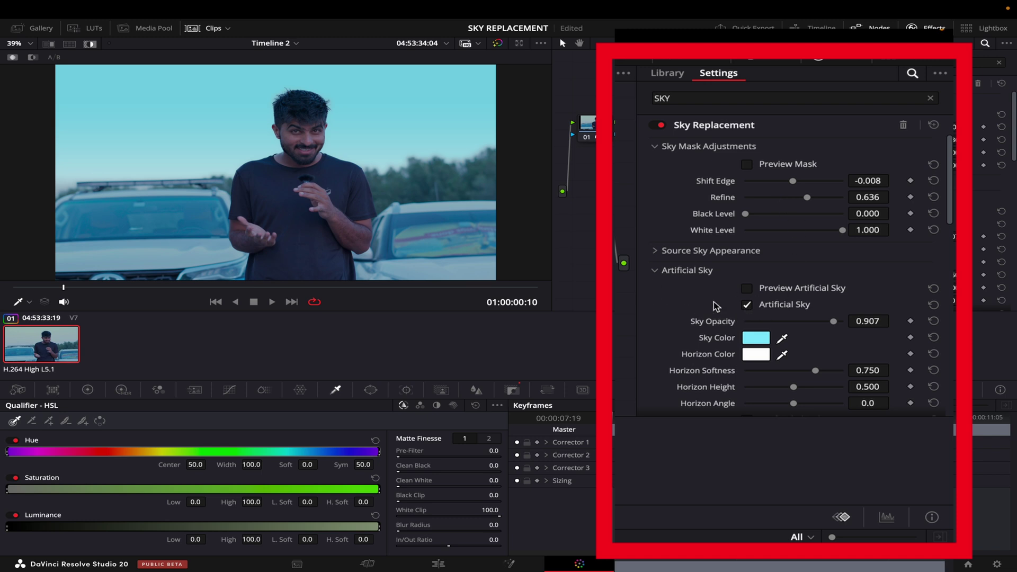
scroll(749, 312, "down", 3)
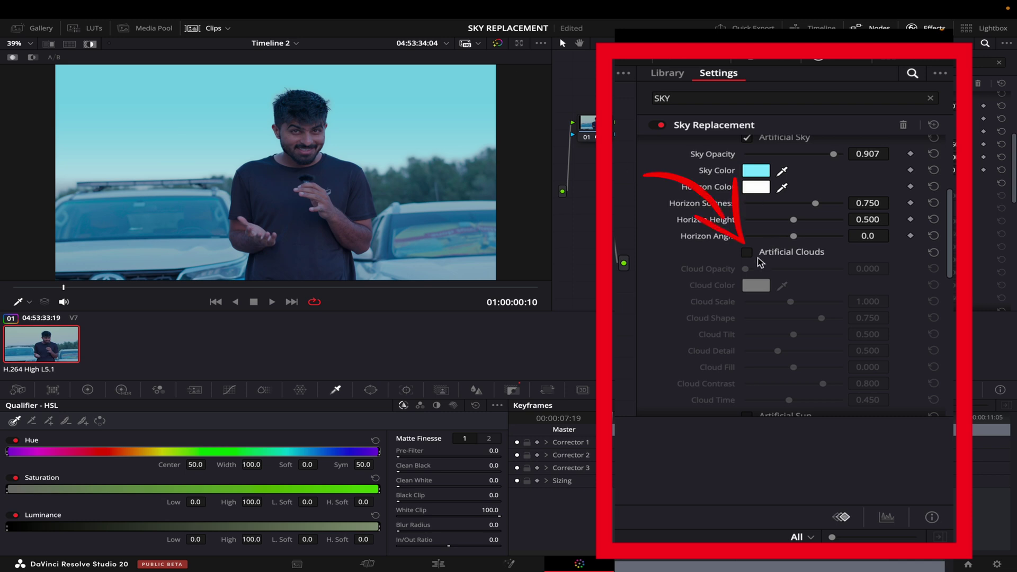
- Turn on artificial clouds at full 1.0 opacity and shrink the cloud scale
left_click(747, 255)
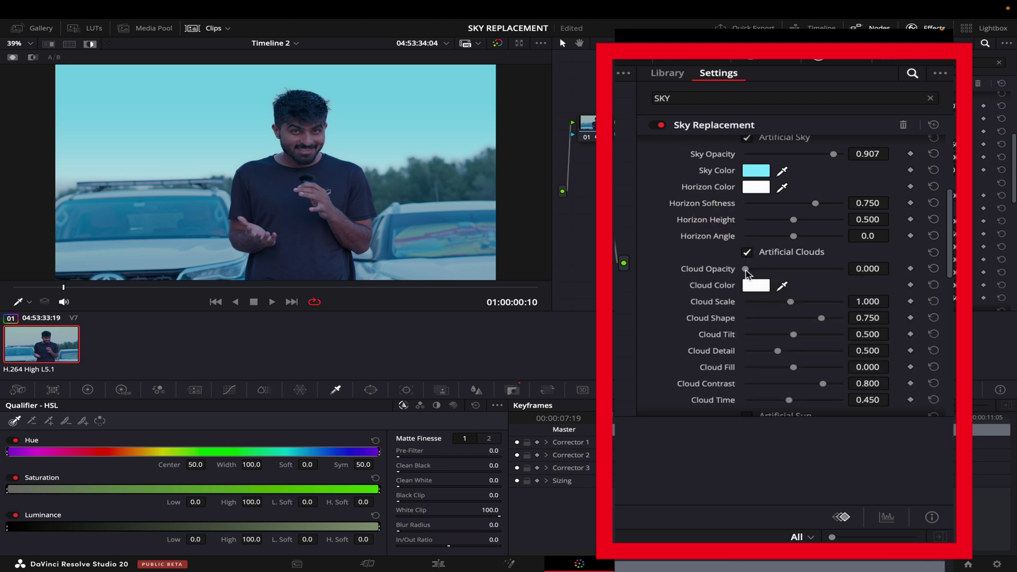
left_click_drag(747, 270, 826, 269)
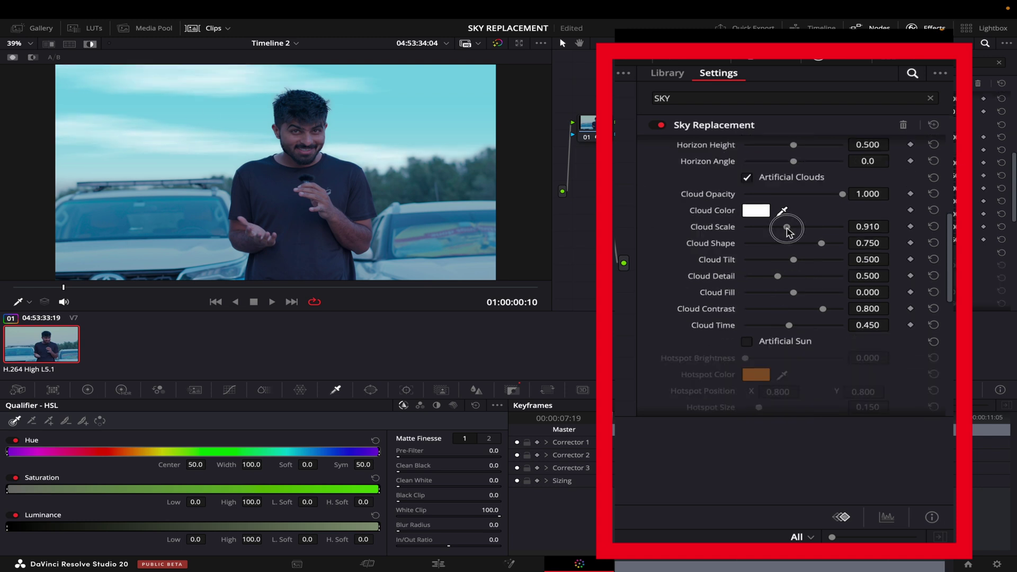
left_click_drag(786, 220, 744, 241)
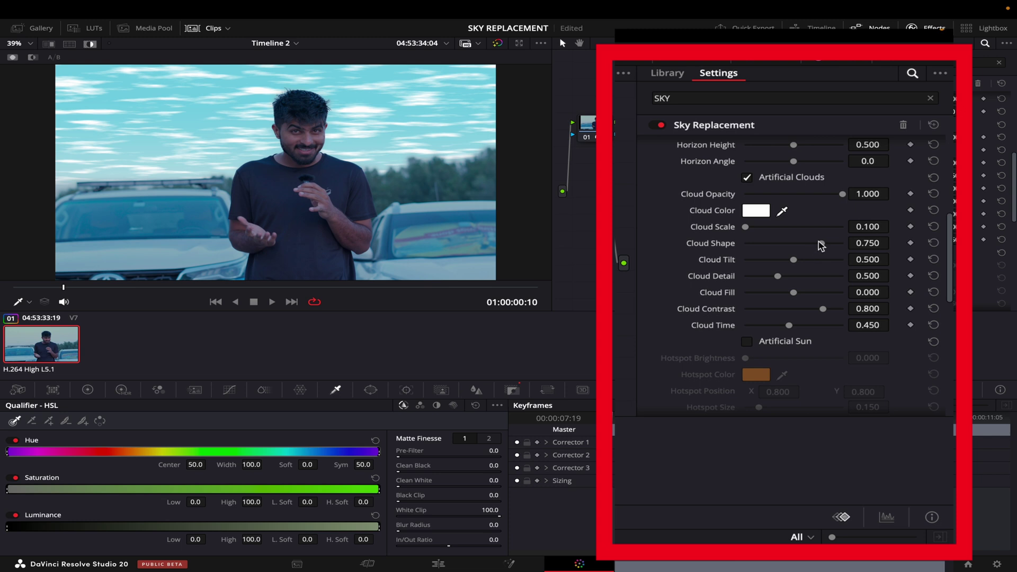
- Tune the clouds: shape 0.567, detail 0.349, slightly less tilt, contrast 0.225
left_click_drag(820, 246, 847, 264)
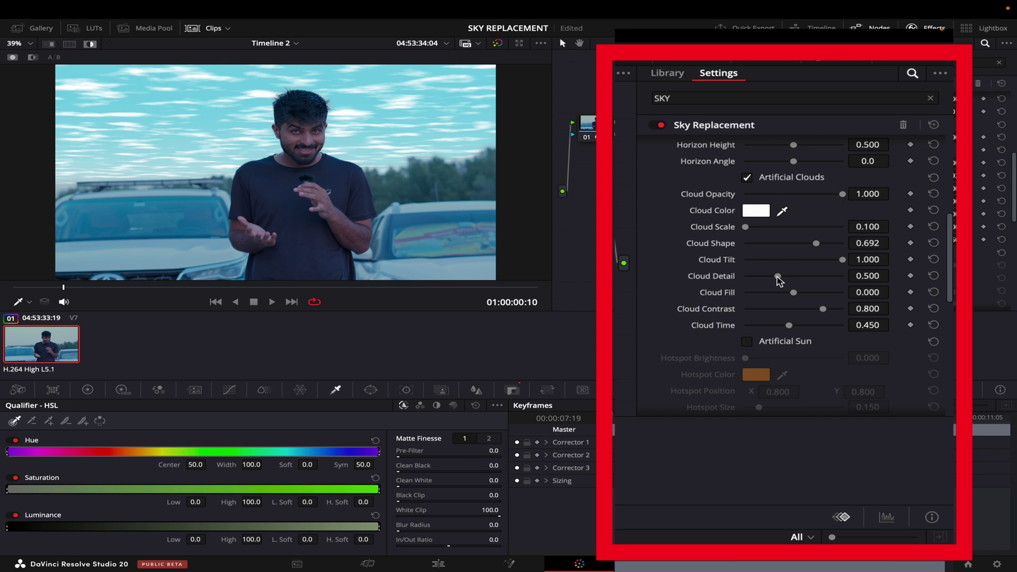
left_click_drag(777, 277, 794, 309)
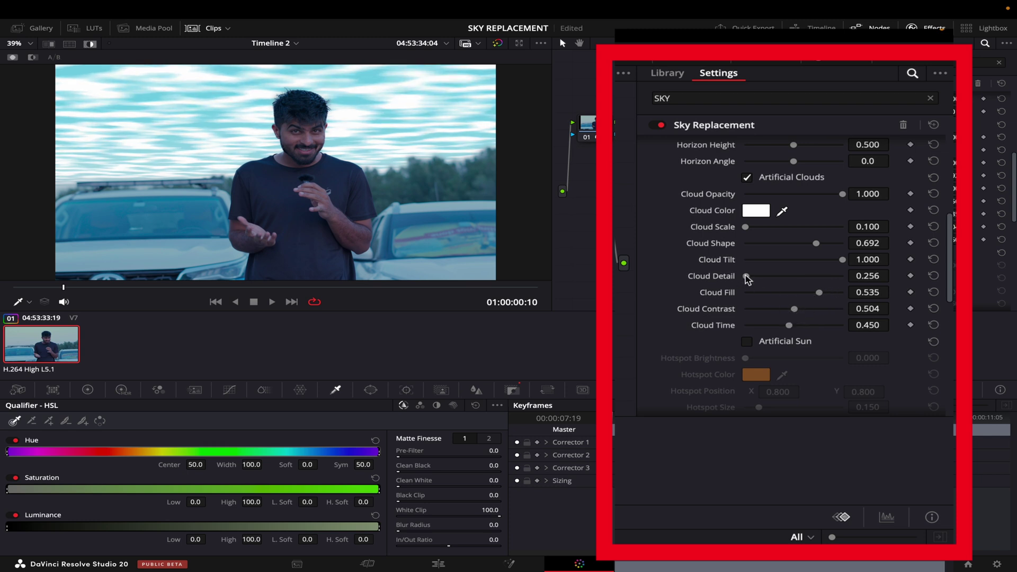
left_click_drag(747, 279, 759, 276)
left_click_drag(842, 260, 801, 298)
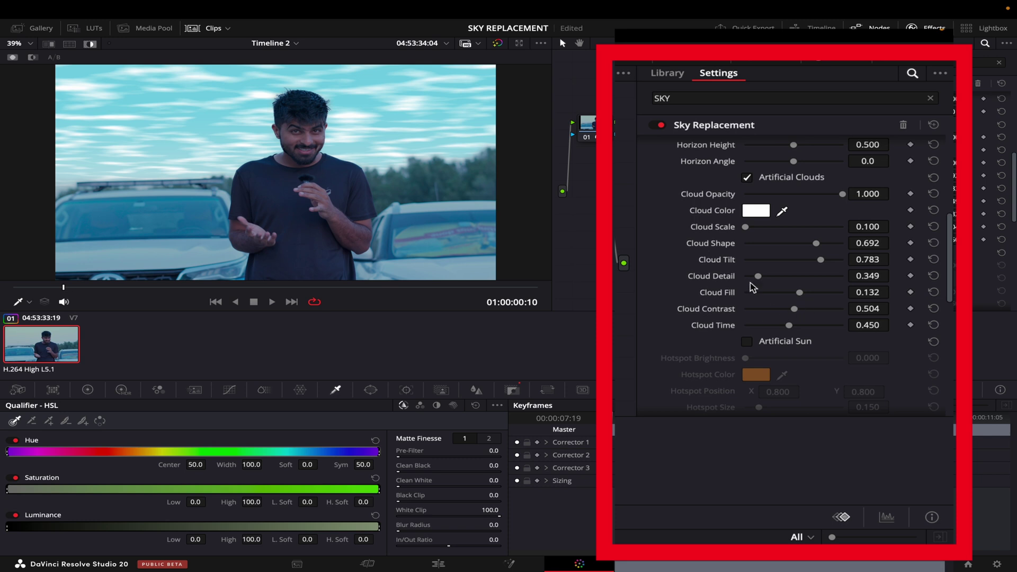
left_click_drag(816, 246, 803, 246)
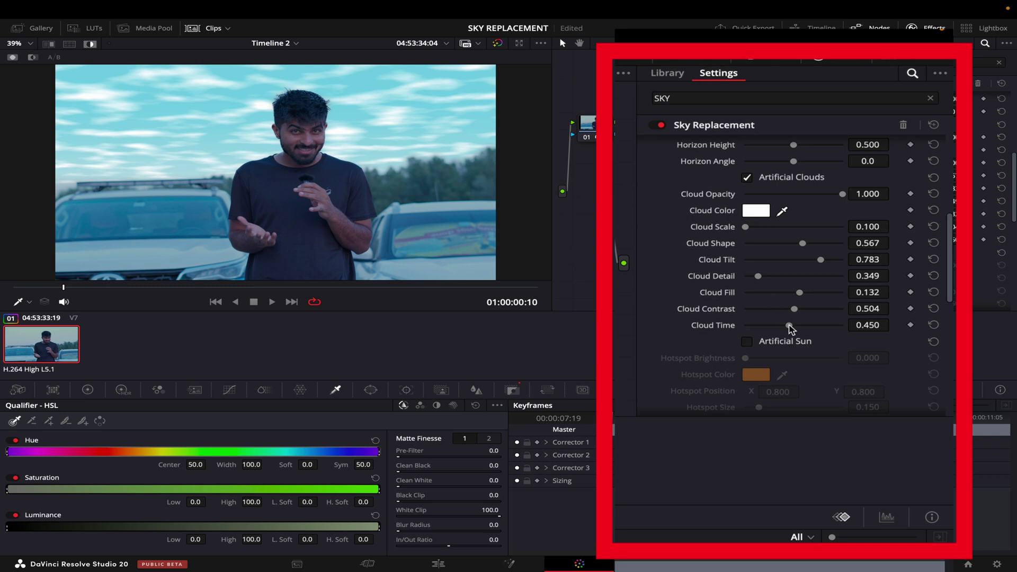
left_click_drag(795, 311, 768, 314)
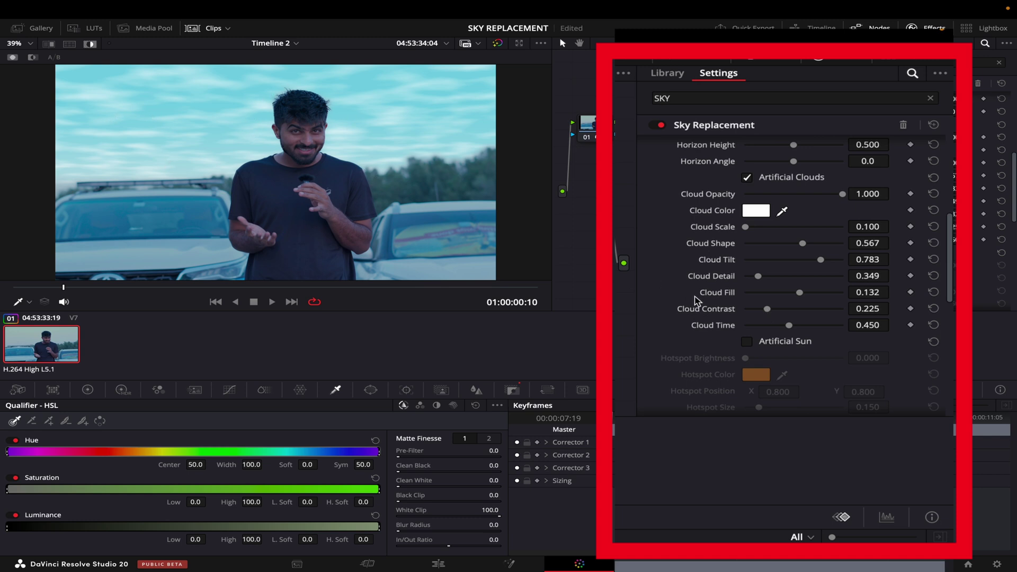
- Try a brighter, higher artificial sun and keep Track Foreground as the motion match
scroll(697, 301, "down", 3)
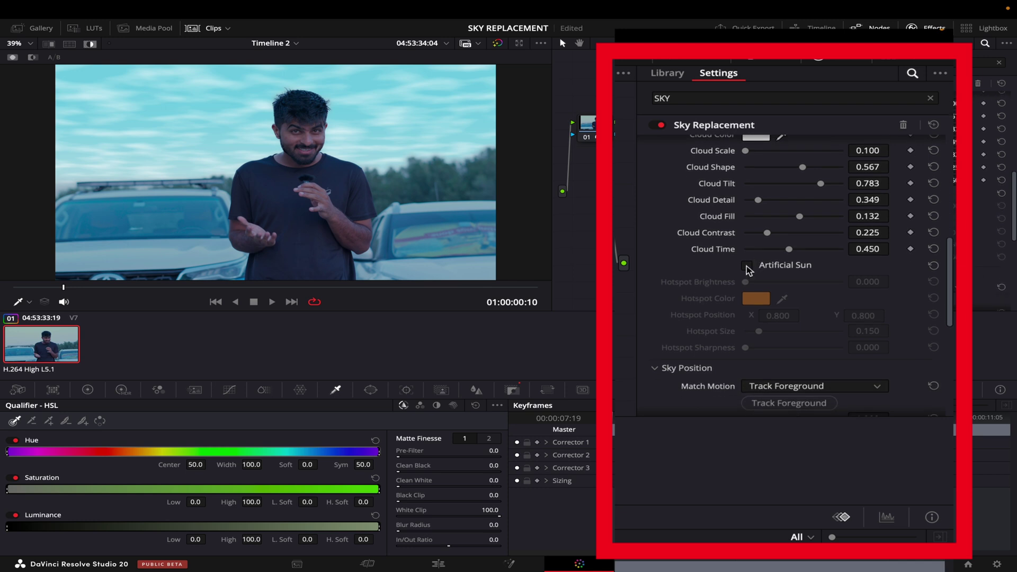
left_click(747, 266)
left_click_drag(746, 282, 863, 314)
left_click_drag(788, 284, 863, 292)
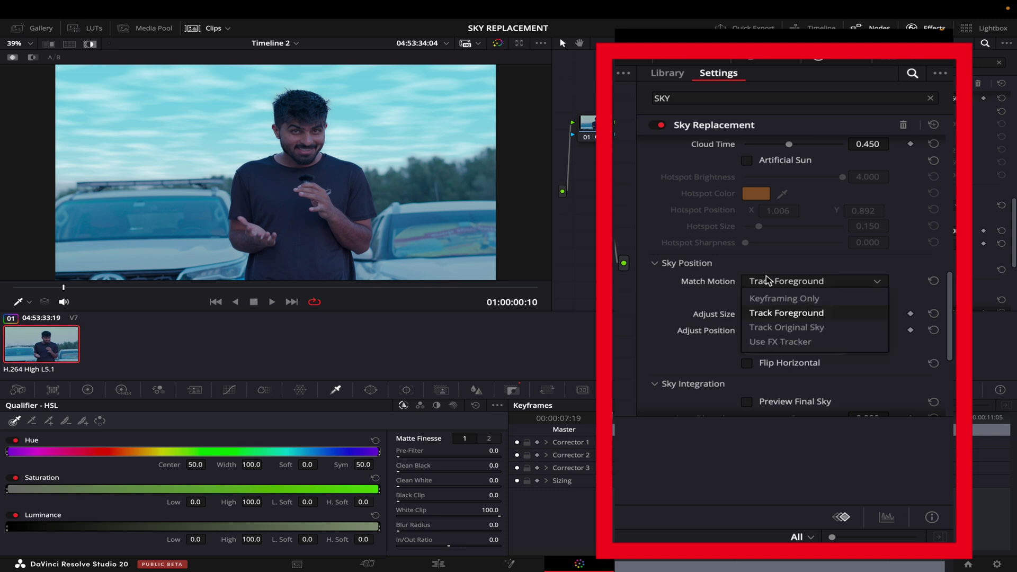
left_click(766, 281)
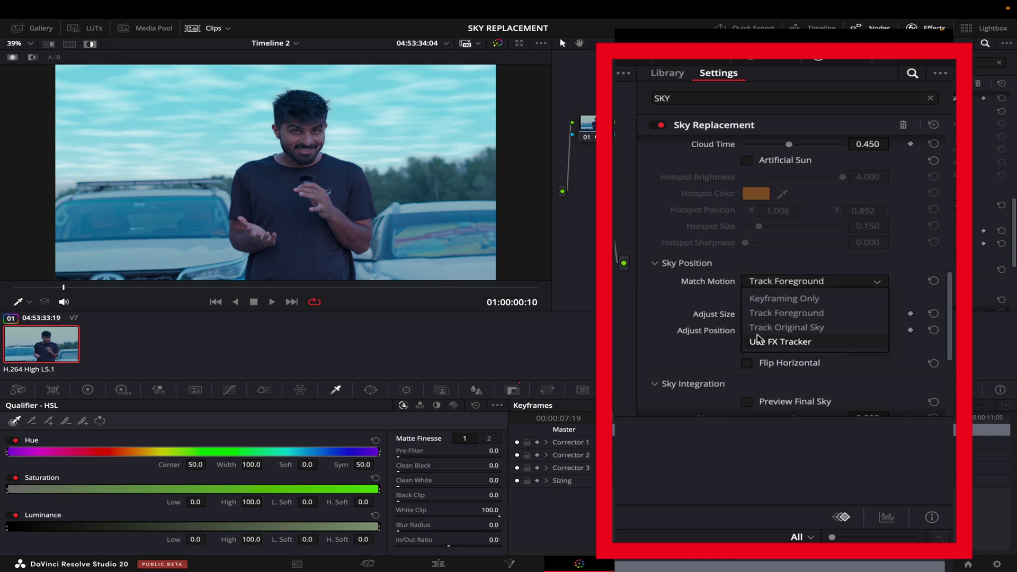
left_click(616, 321)
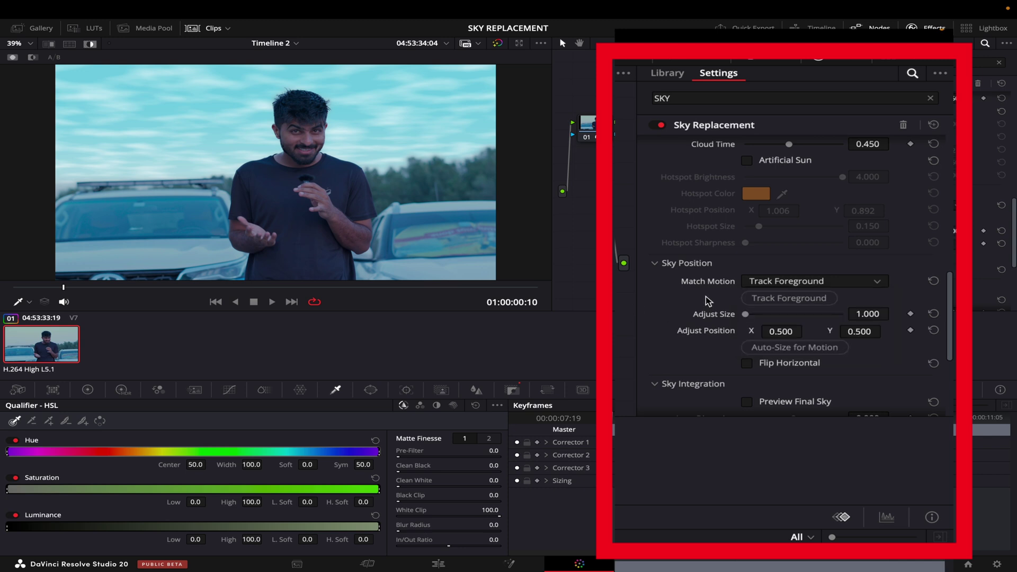
- Set Sky Integration Lens Distortion to -0.504 and Lens Defocus to 1.78
scroll(731, 315, "down", 3)
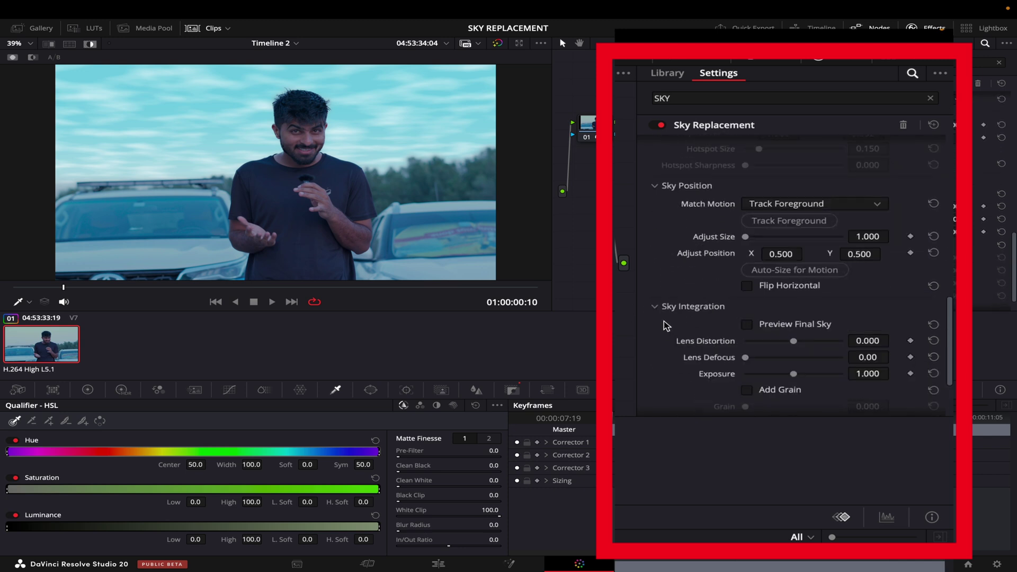
scroll(678, 324, "down", 3)
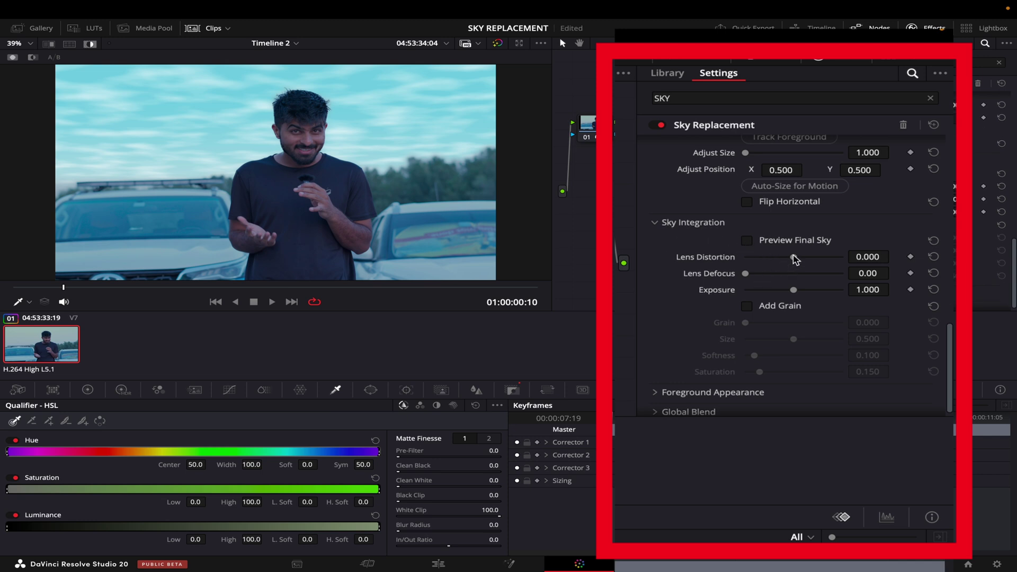
left_click_drag(794, 258, 772, 273)
left_click_drag(765, 275, 786, 293)
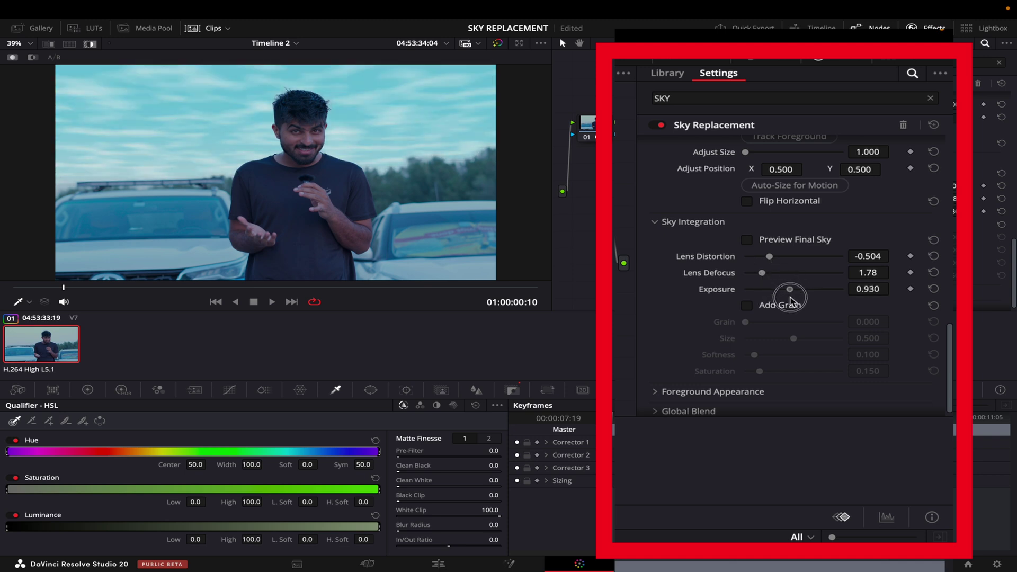
- Set foreground Brightness 0.074 and Saturation -0.074, resetting Temperature to 0
scroll(786, 292, "down", 5)
left_click(660, 250)
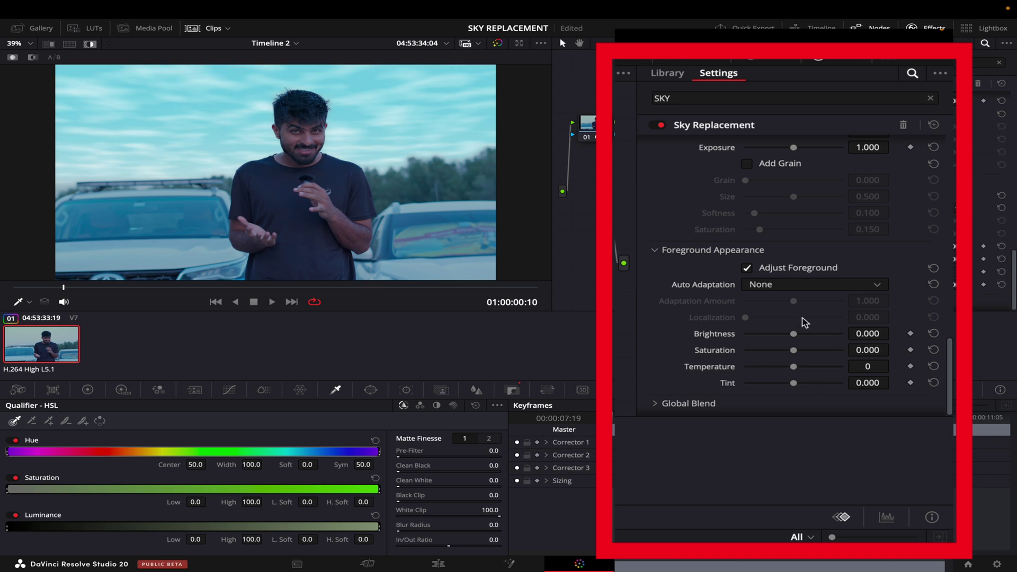
mouse_move(793, 334)
left_mouse_down()
mouse_move(780, 339)
mouse_move(803, 339)
mouse_move(779, 354)
mouse_move(797, 352)
mouse_move(787, 351)
left_mouse_up()
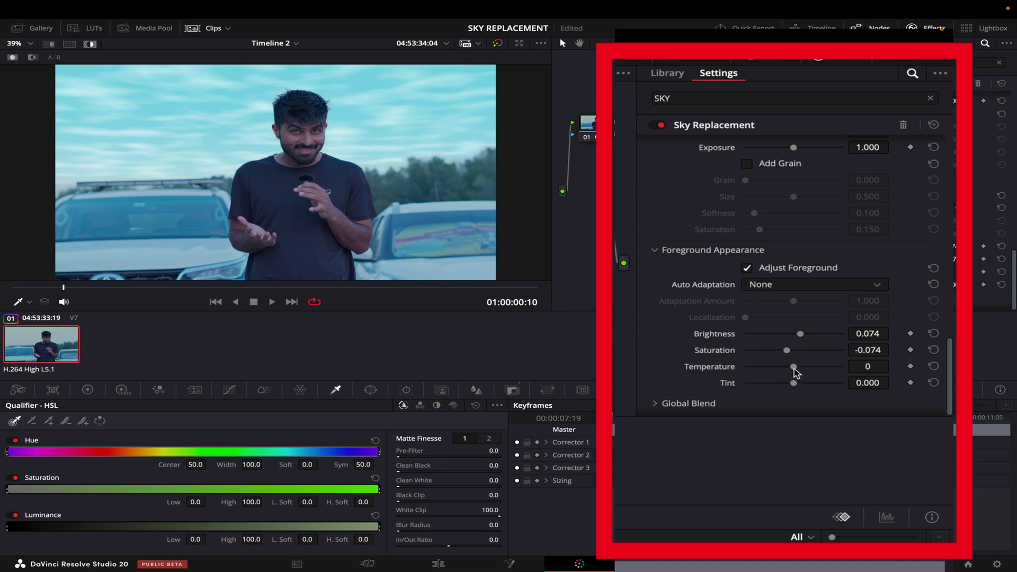
mouse_move(794, 372)
left_mouse_down()
mouse_move(775, 371)
mouse_move(802, 371)
mouse_move(795, 380)
left_mouse_up()
mouse_move(795, 380)
left_mouse_down()
mouse_move(786, 382)
mouse_move(806, 384)
mouse_move(797, 382)
left_mouse_up()
left_click(932, 367)
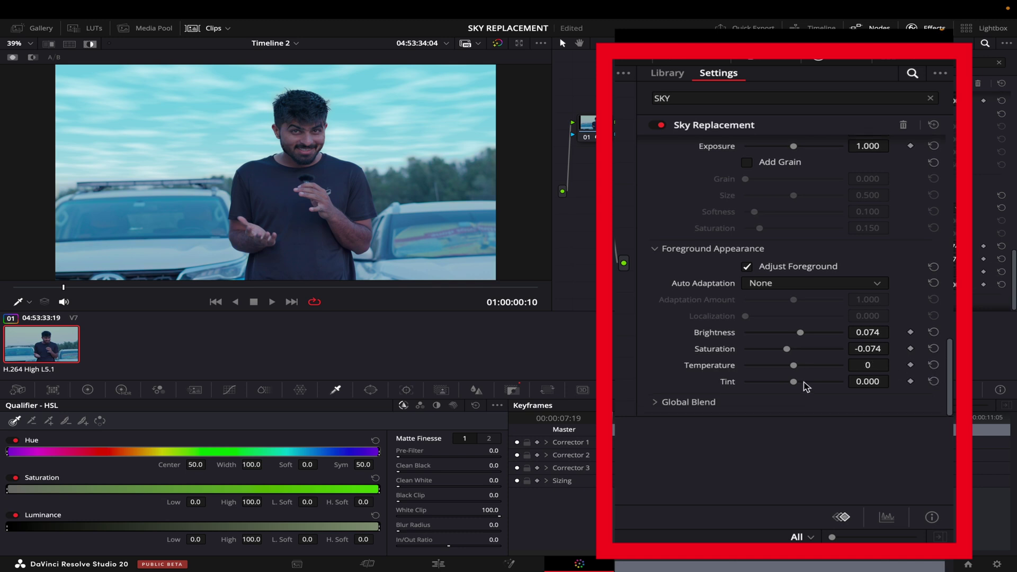
- Expand Global Blend to reveal the Blend slider at 0.674
left_click(808, 404)
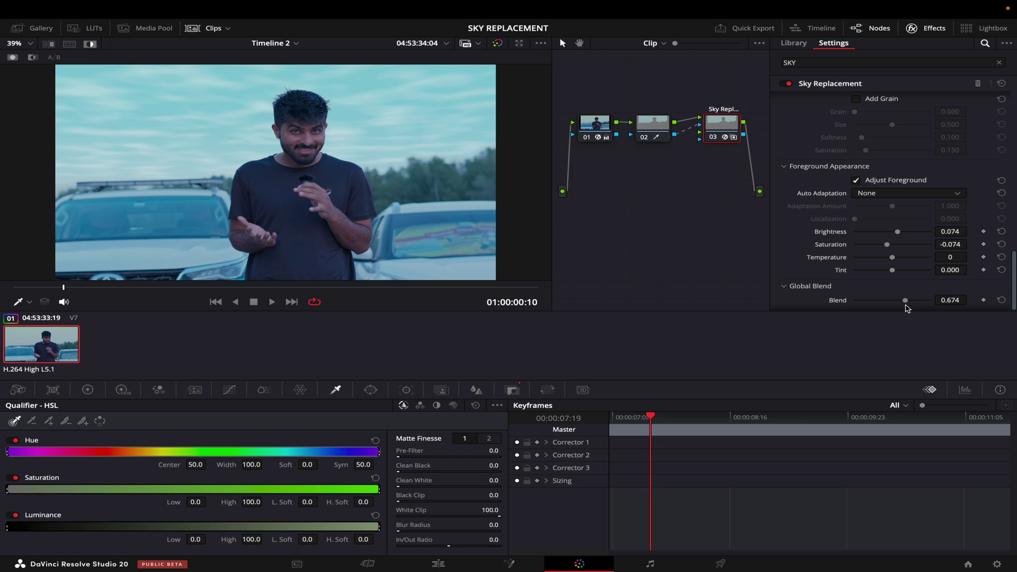